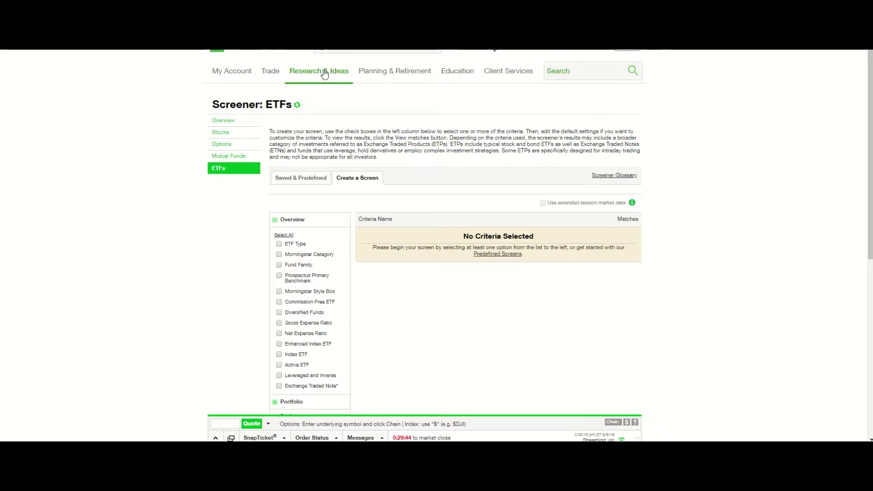
mouse_move(324, 74)
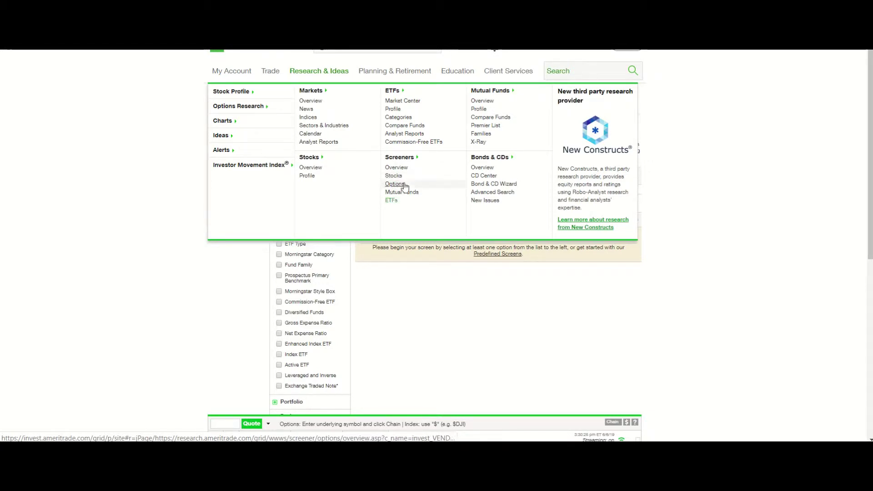
left_click(393, 201)
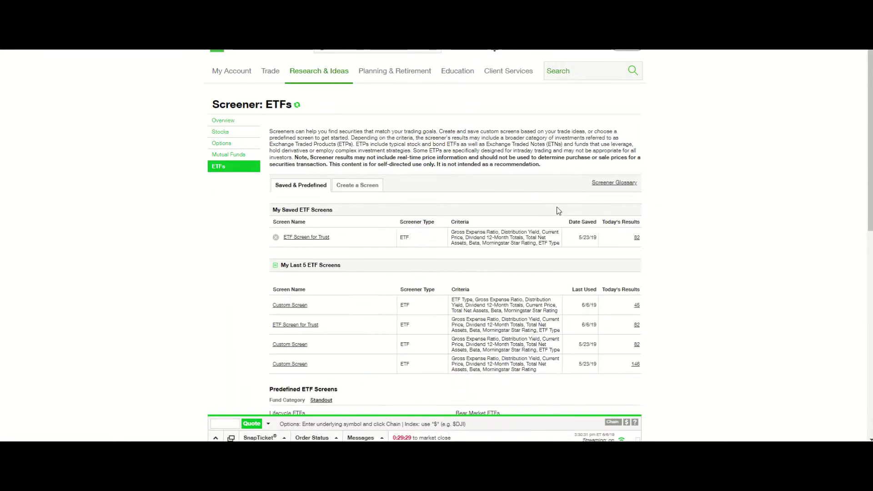
left_click(363, 190)
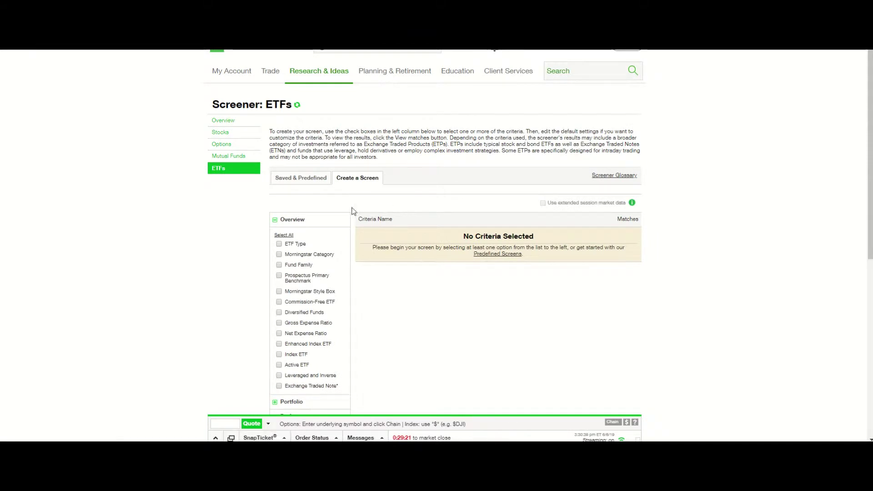
Add an ETF Type criterion covering Equities, Sectors and Internationals, giving 1,752 matches
left_click(275, 220)
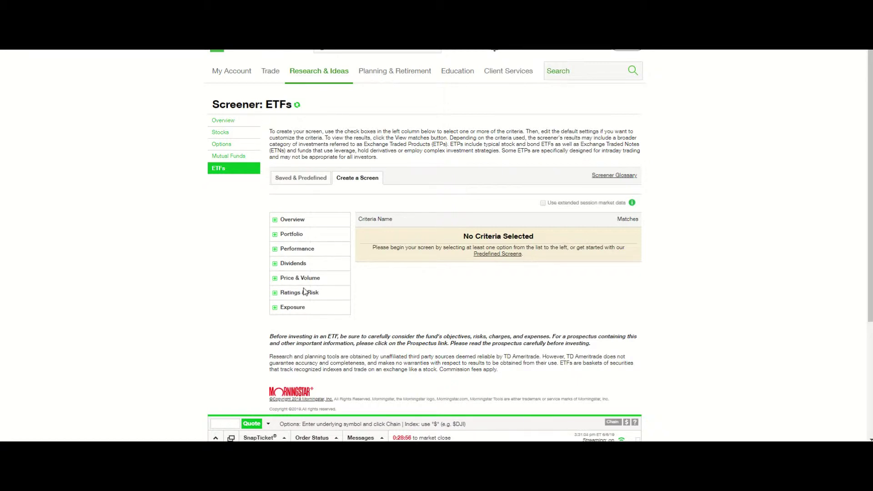
left_click(275, 222)
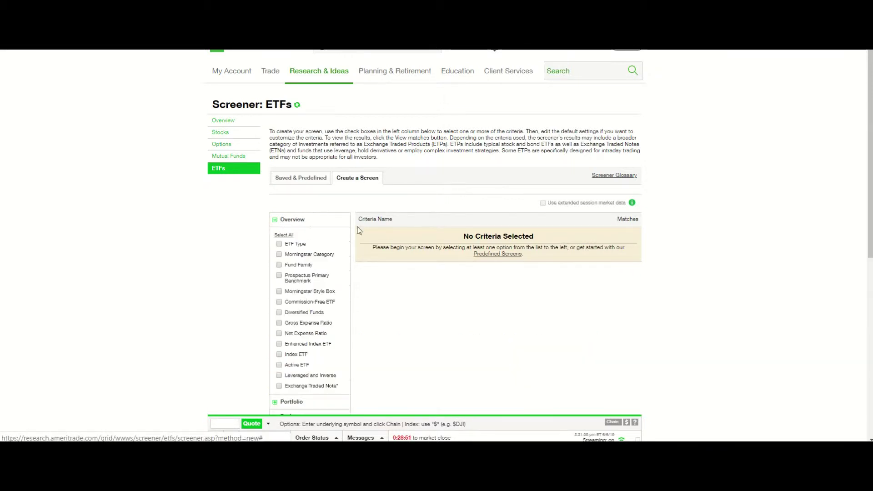
left_click(279, 244)
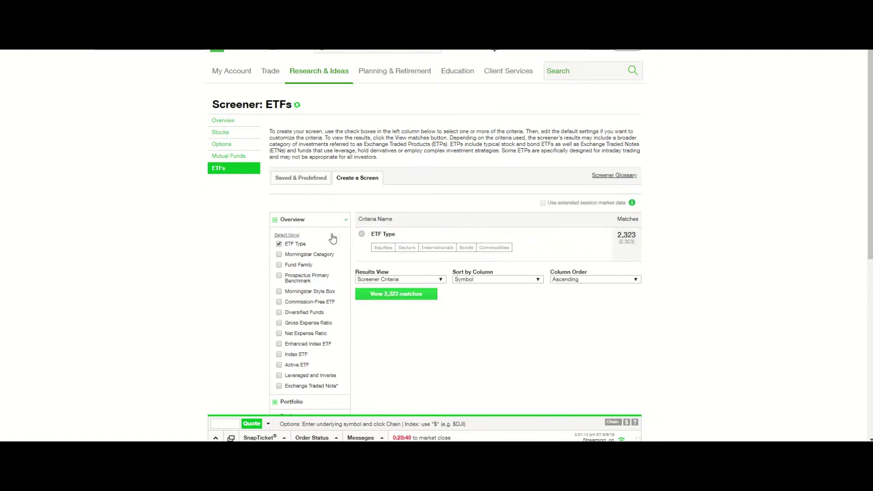
left_click(382, 249)
left_click(412, 251)
left_click(451, 249)
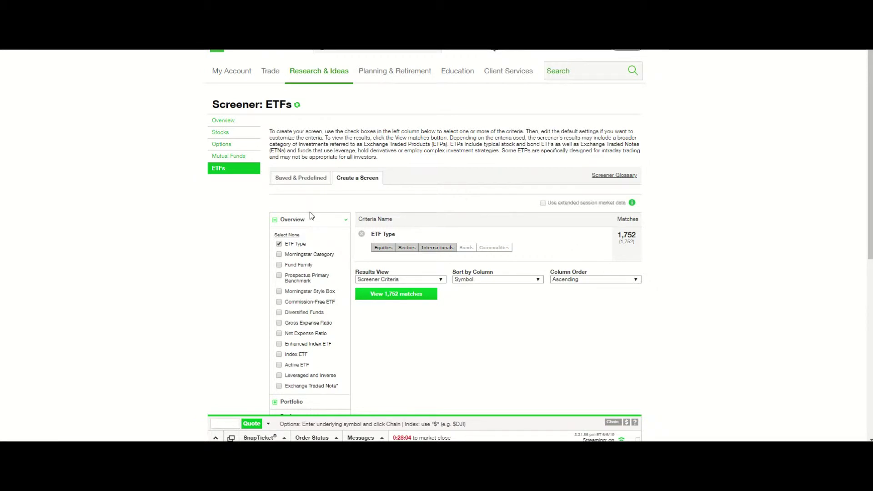
Set Gross Expense Ratio to less than or equal to .45%, leaving 672 matches
left_click(278, 323)
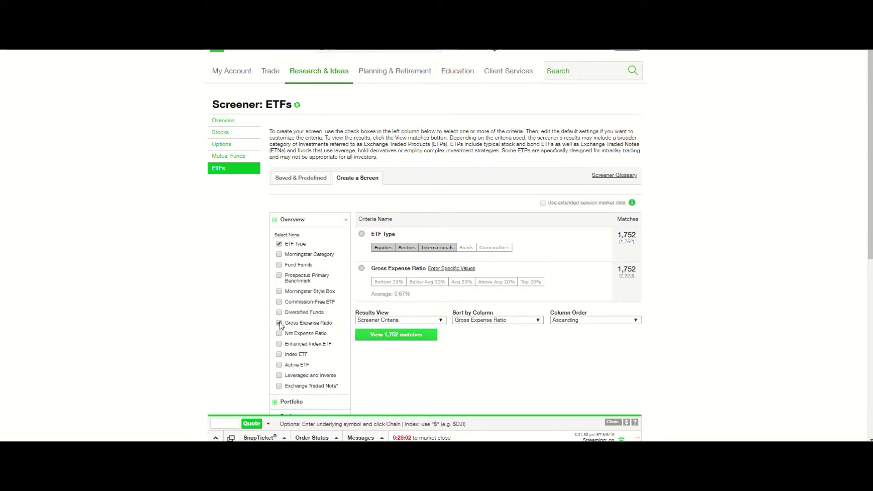
left_click(462, 269)
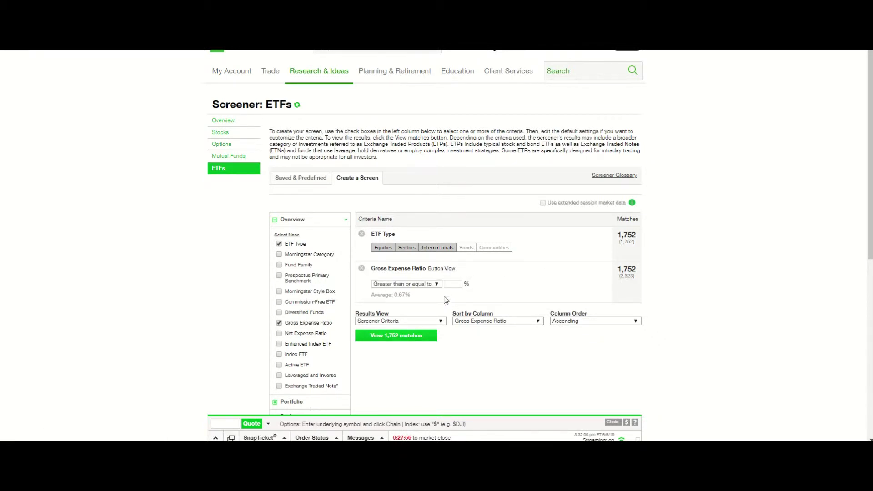
left_click(437, 284)
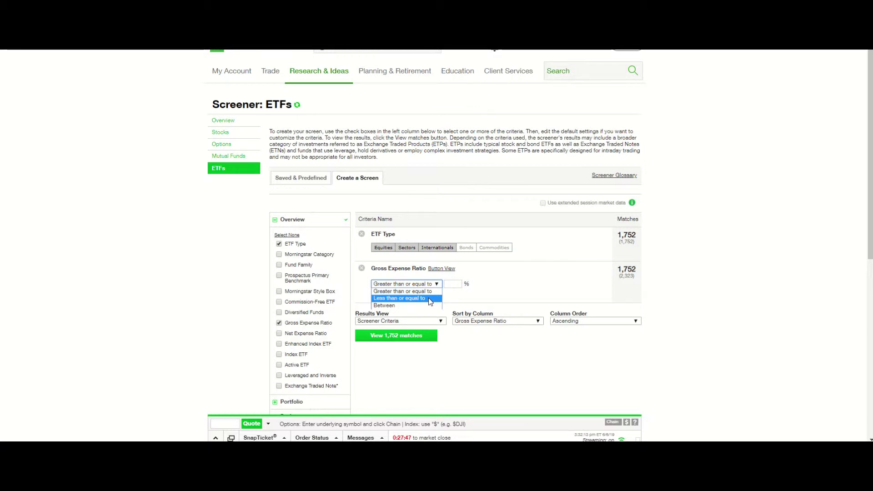
left_click(429, 299)
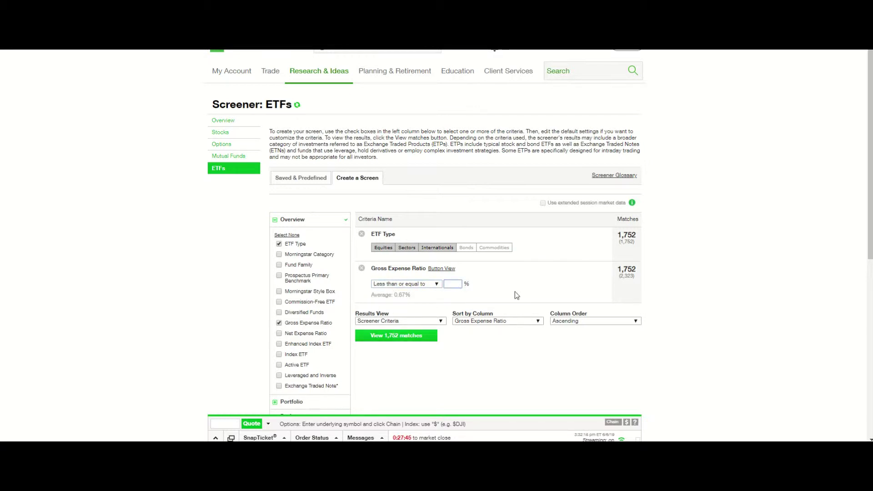
type(".45")
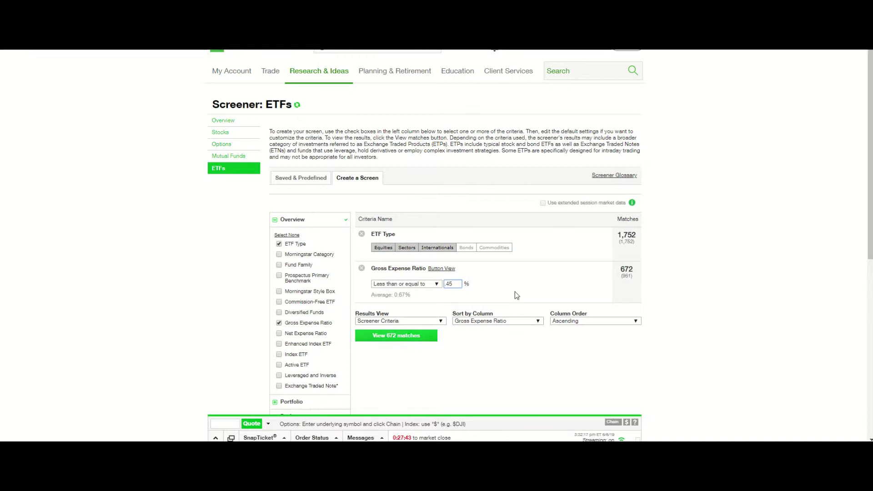
left_click(524, 282)
Add a Distribution Yield criterion with a minimum of 2.2%
scroll(286, 293, "down", 1)
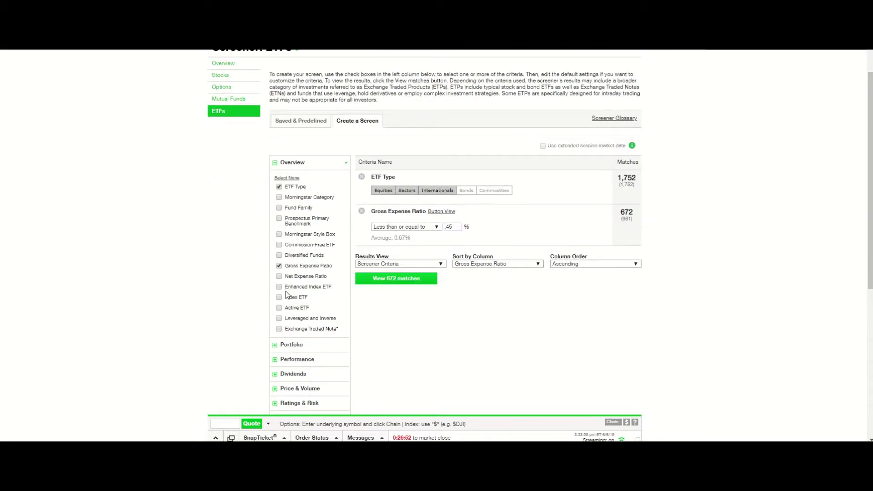
scroll(288, 288, "down", 1)
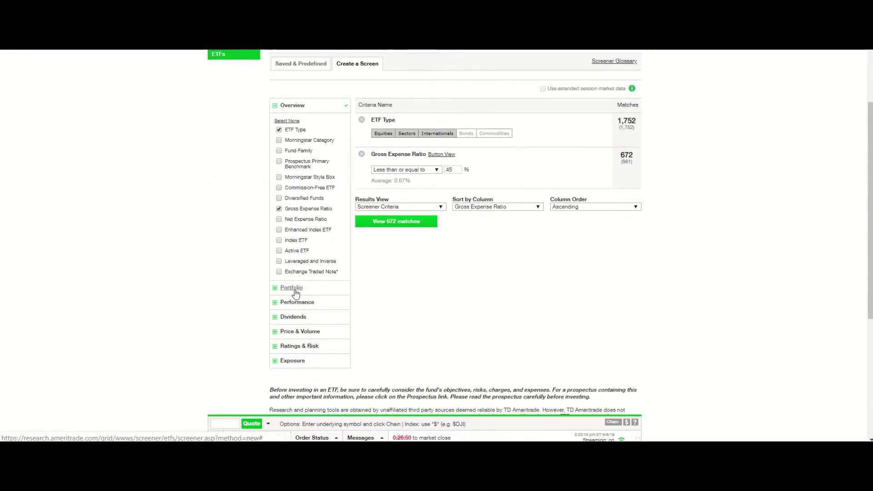
left_click(278, 319)
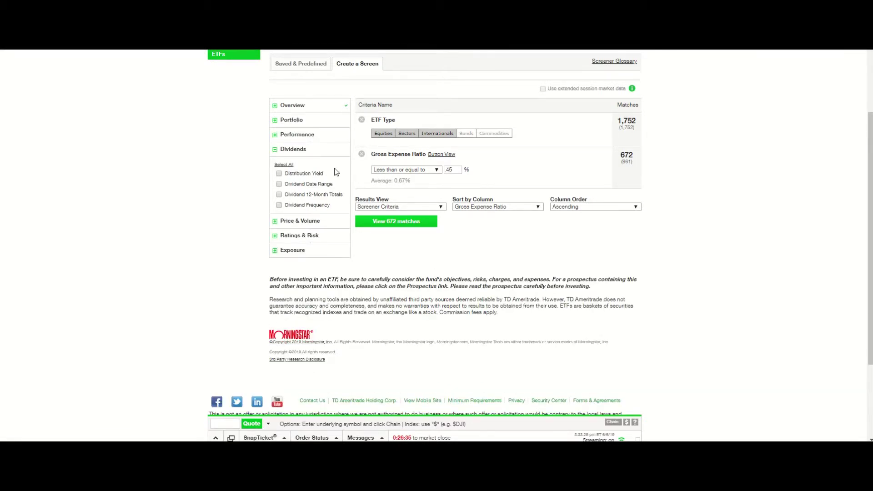
left_click(279, 173)
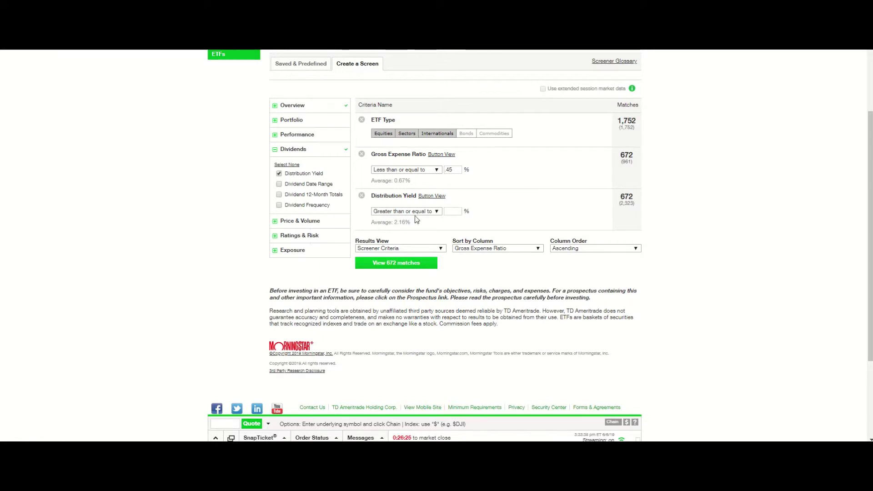
left_click(456, 211)
type("2.2")
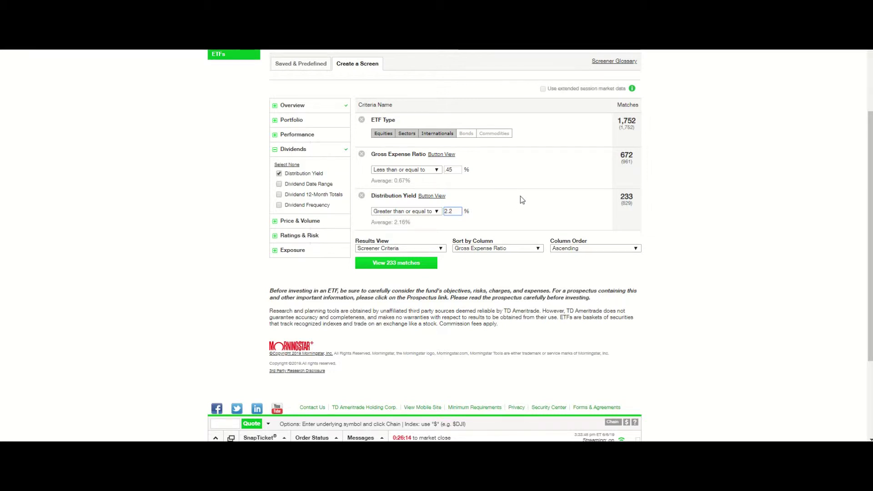
Add a Dividend 12-Month Totals criterion of at least $1.00, leaving 143 matches
left_click(279, 194)
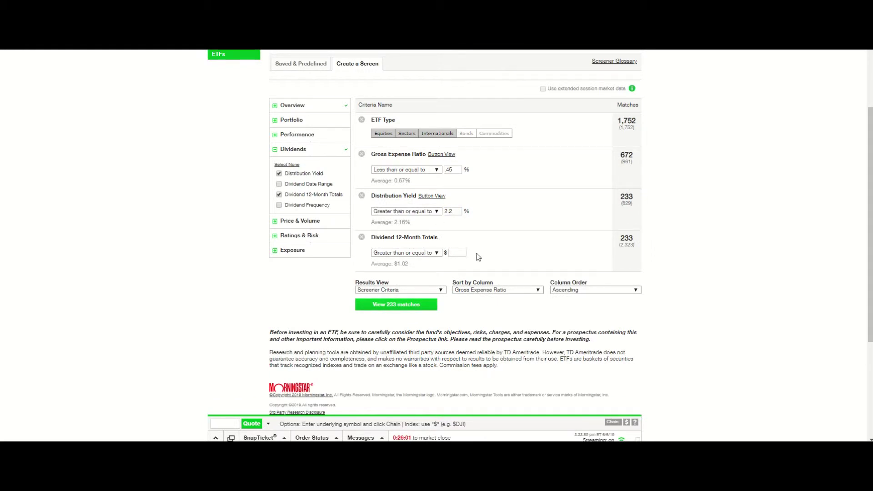
left_click(457, 253)
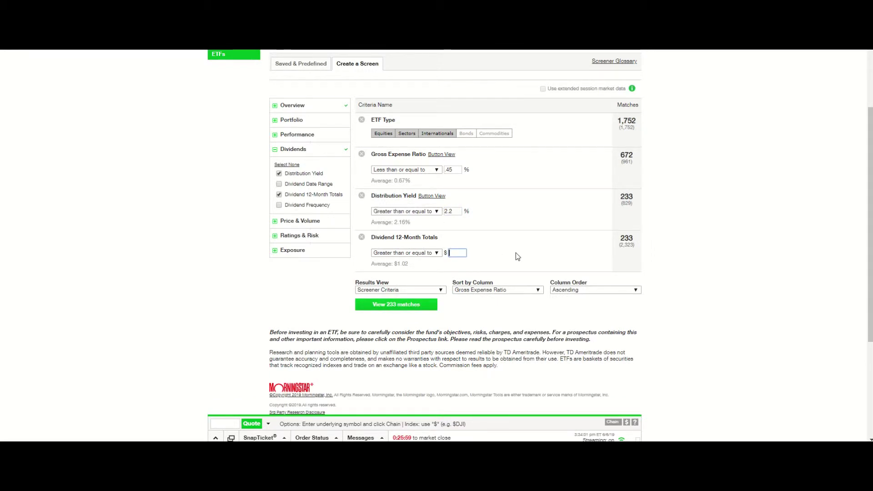
type("1.00")
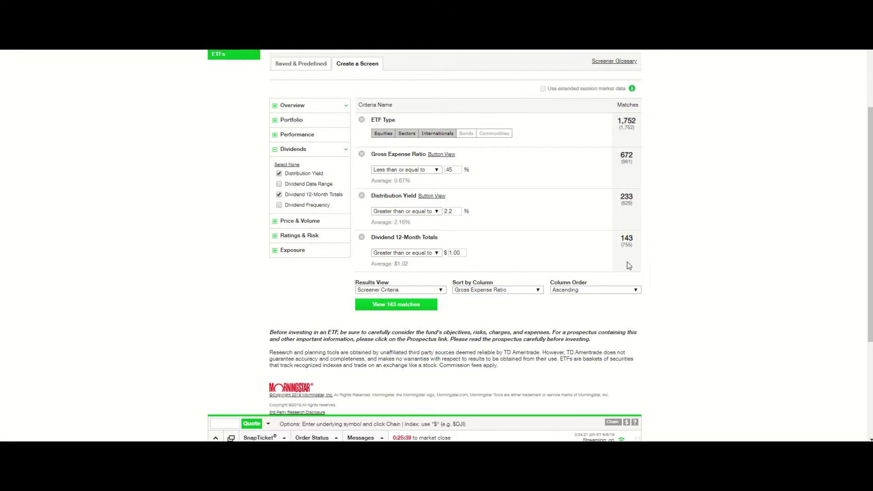
Add a Current Price criterion of less than or equal to $200, keeping 143 matches
left_click(276, 223)
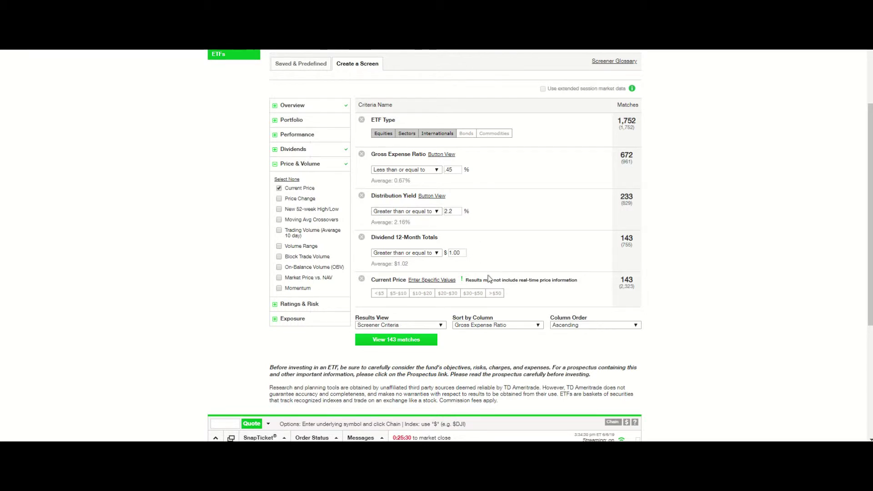
left_click(434, 280)
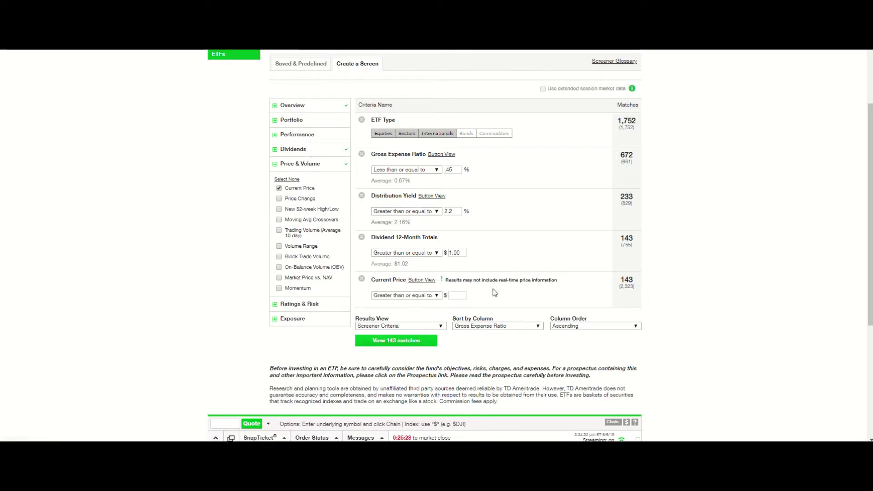
left_click(437, 296)
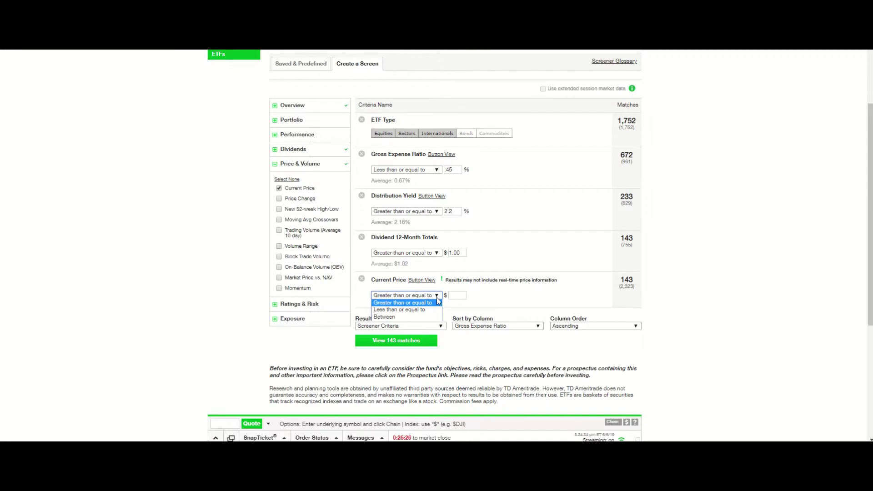
left_click(400, 309)
left_click(457, 295)
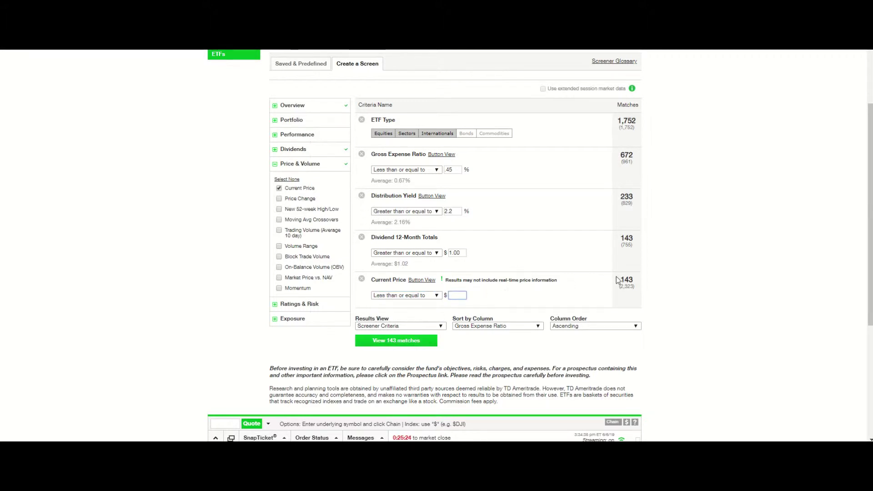
type("200")
left_click(471, 296)
Add a Total Net Assets criterion of at least 5000000, trimming matches to 116
left_click(282, 135)
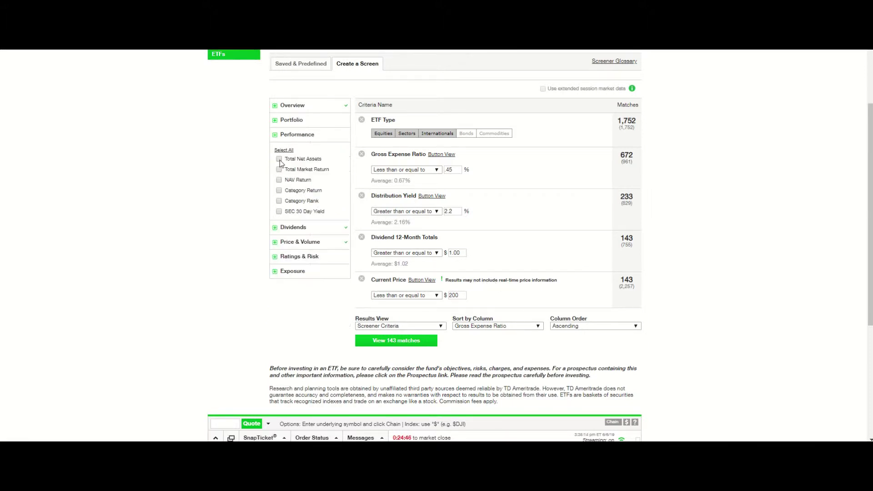
left_click(279, 159)
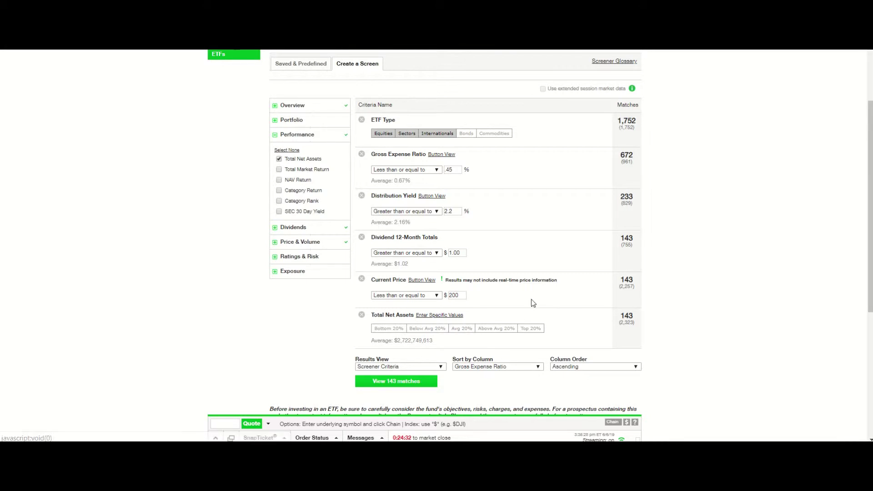
left_click(439, 315)
left_click(451, 330)
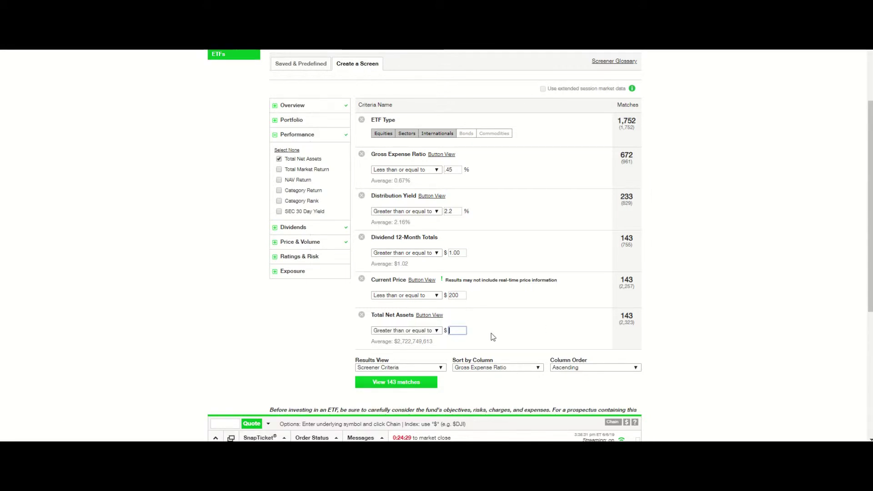
type("50000")
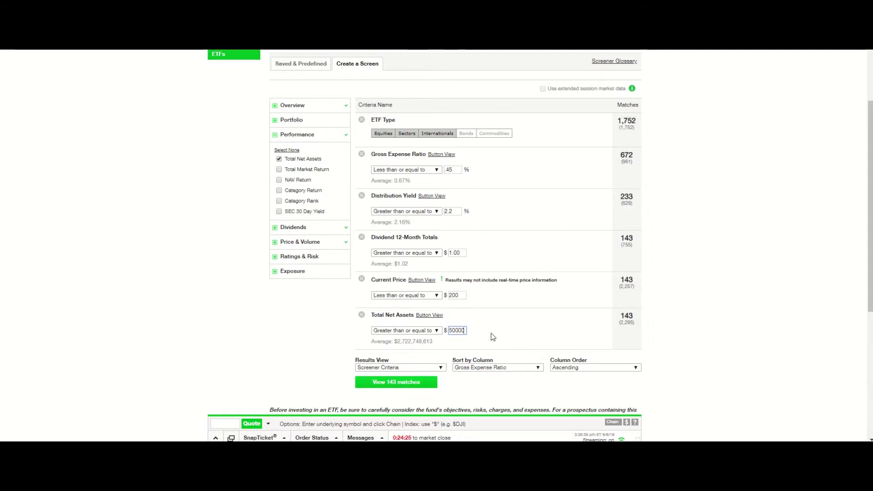
type("00")
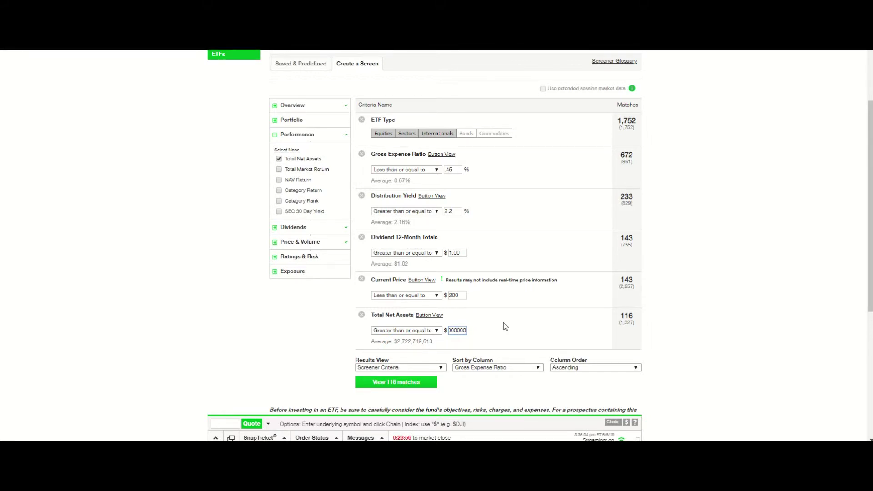
left_click(504, 326)
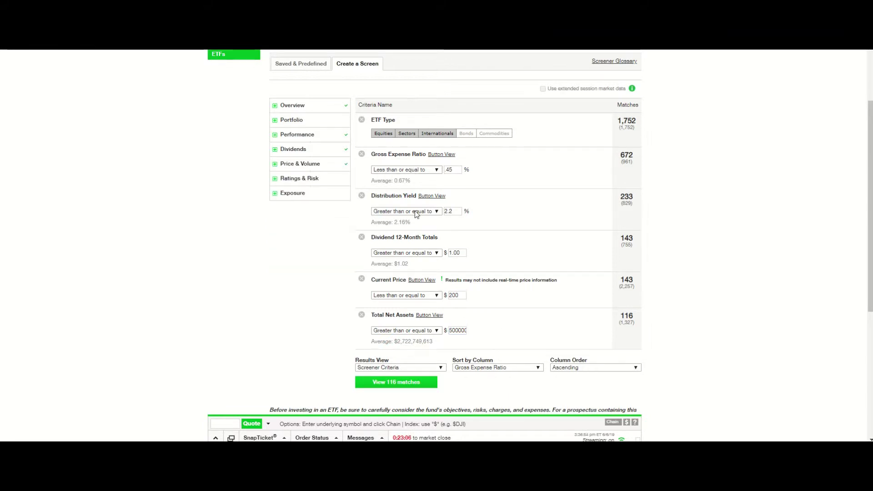
Add a Beta criterion of less than or equal to 1.2, cutting matches to 100
left_click(274, 180)
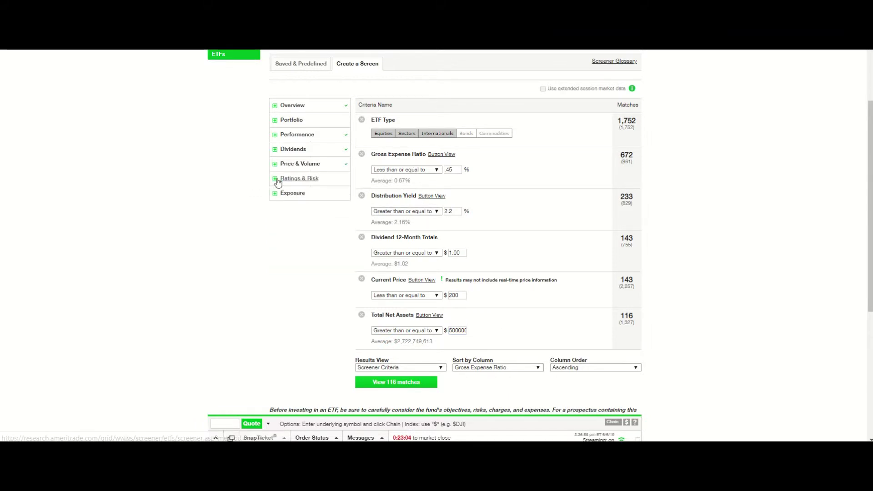
left_click(279, 214)
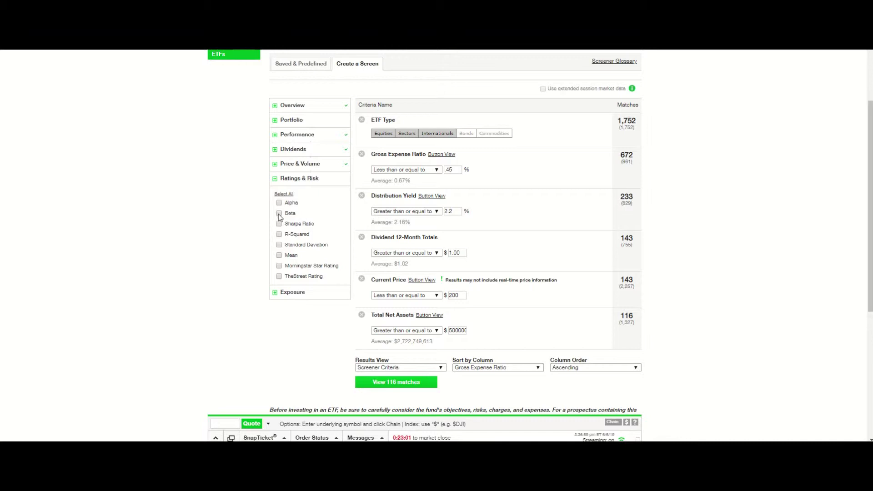
left_click(411, 357)
left_click(437, 373)
left_click(422, 385)
left_click(454, 372)
type("1")
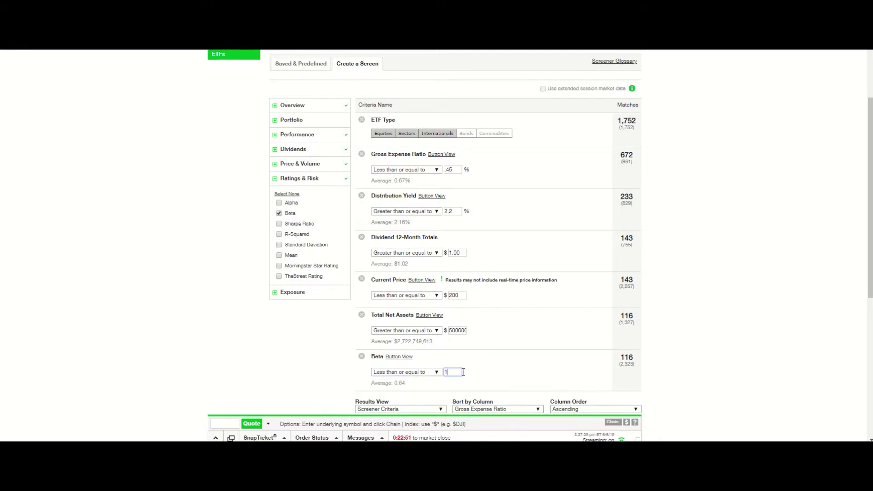
type(".2")
left_click(497, 365)
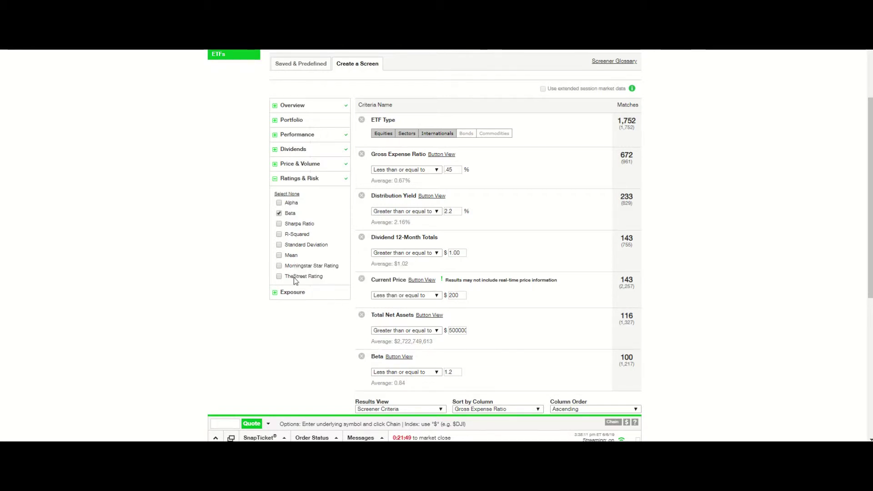
Add a Morningstar Star Rating criterion including 5-, 4- and 3-star ETFs, leaving 45 matches
left_click(279, 266)
scroll(420, 308, "down", 3)
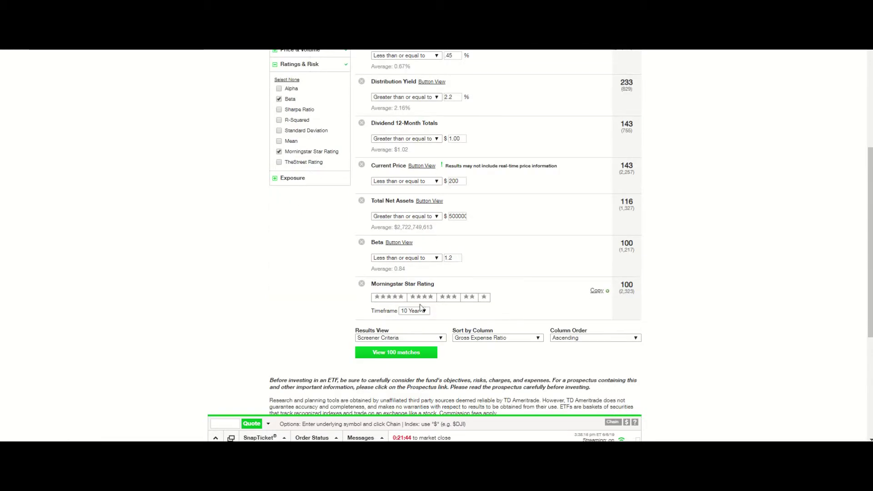
left_click(393, 303)
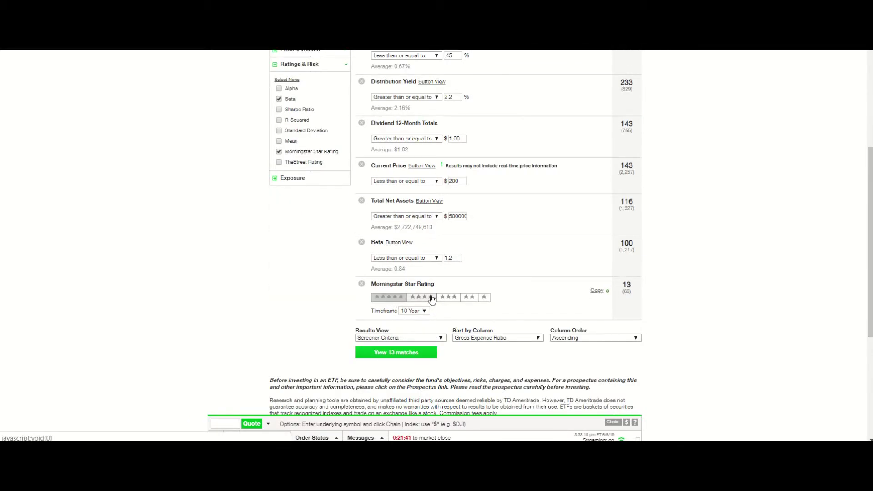
left_click(424, 299)
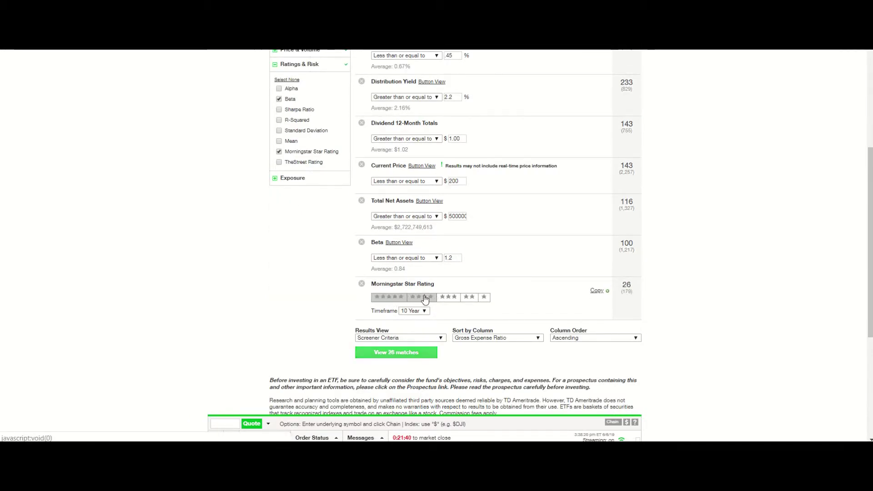
left_click(449, 299)
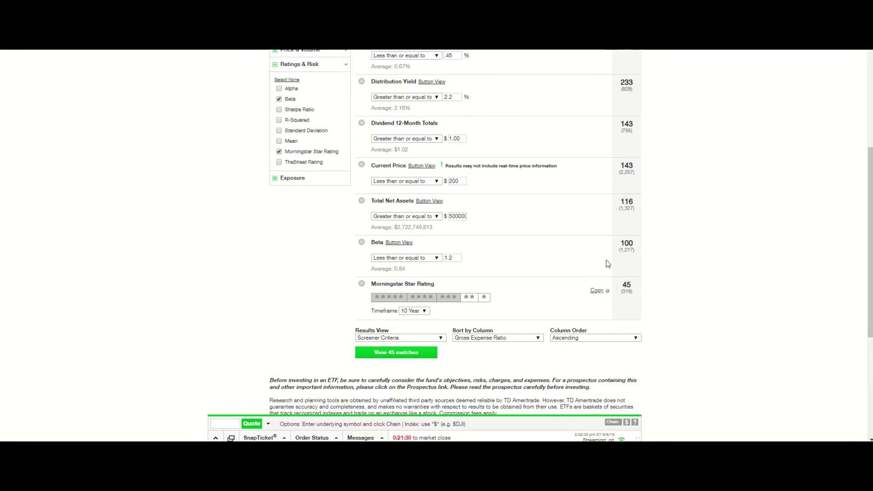
Display the 45 matching ETFs and move to page 2, results 26–45
left_click(400, 357)
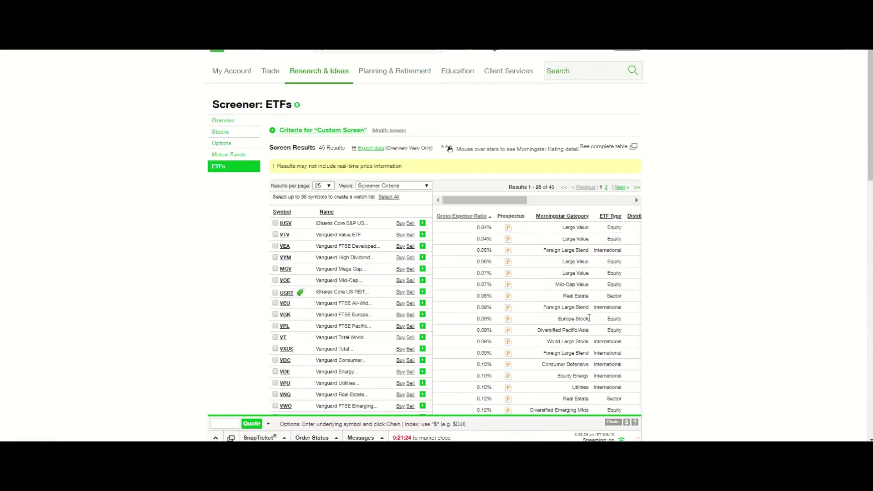
scroll(455, 245, "down", 2)
scroll(449, 97, "down", 2)
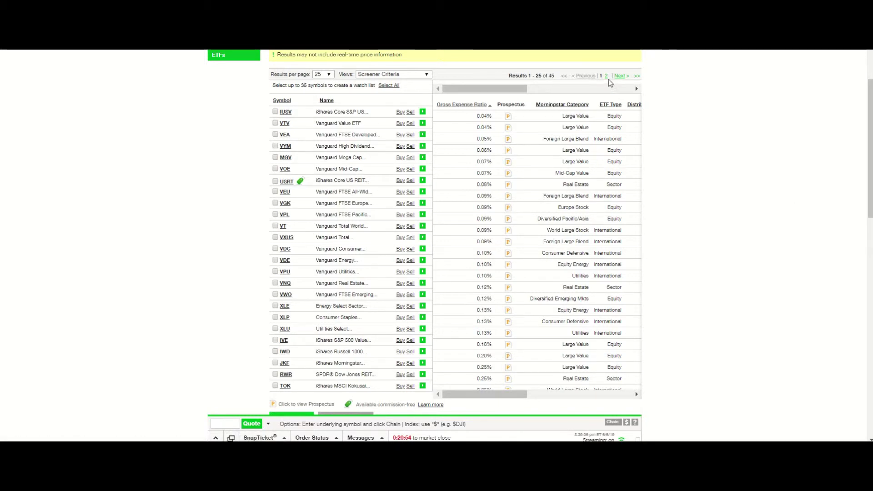
left_click(640, 83)
scroll(709, 137, "down", 3)
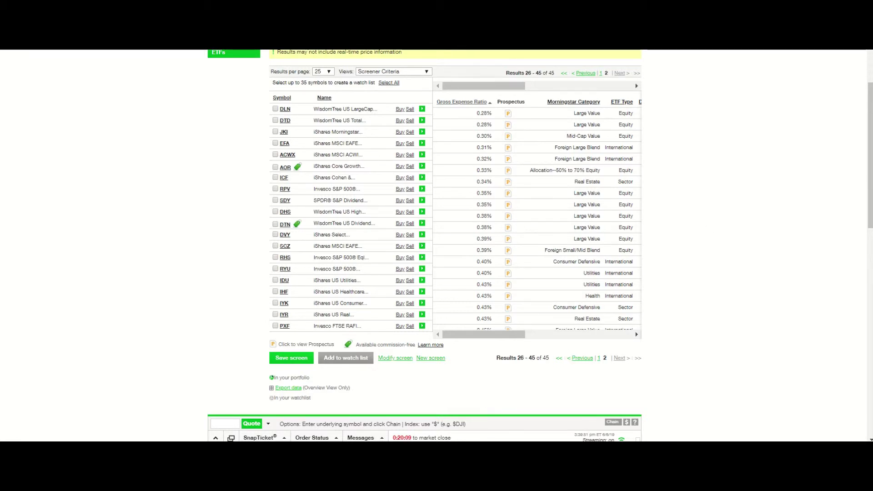
Bring up the TD ETFs Screener Results sheet and page through its ETF rows to row 84
left_click(288, 409)
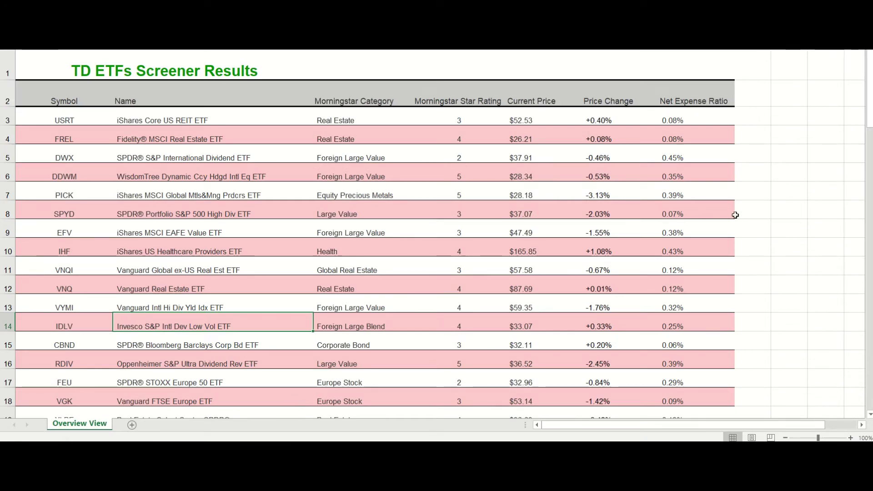
left_click_drag(869, 97, 869, 100)
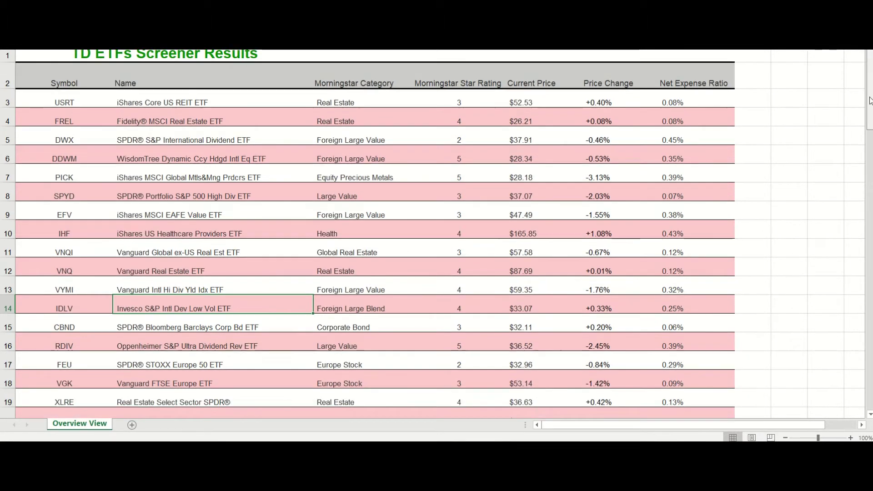
scroll(869, 100, "down", 1)
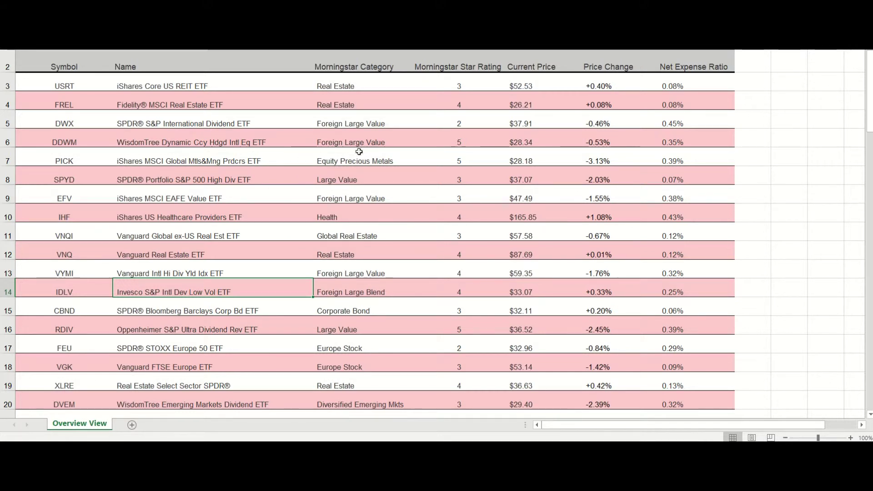
scroll(849, 367, "up", 1)
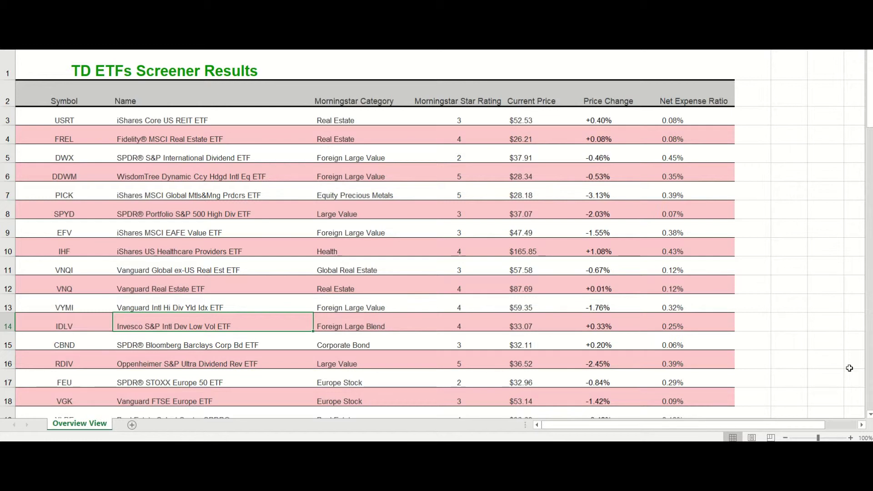
key("Page_Down")
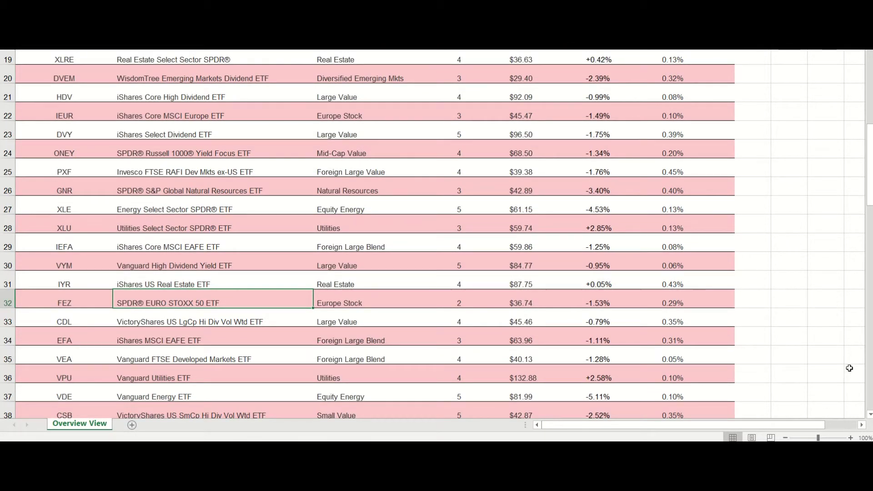
key("Page_Down")
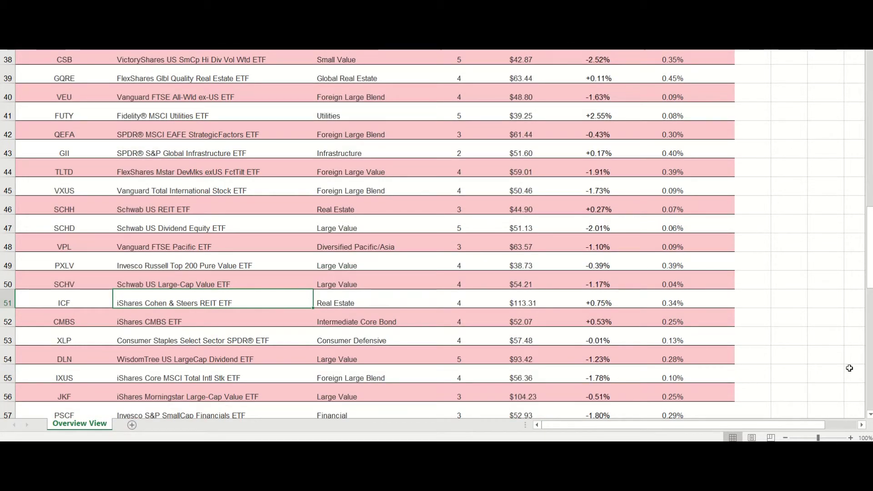
key("Page_Down")
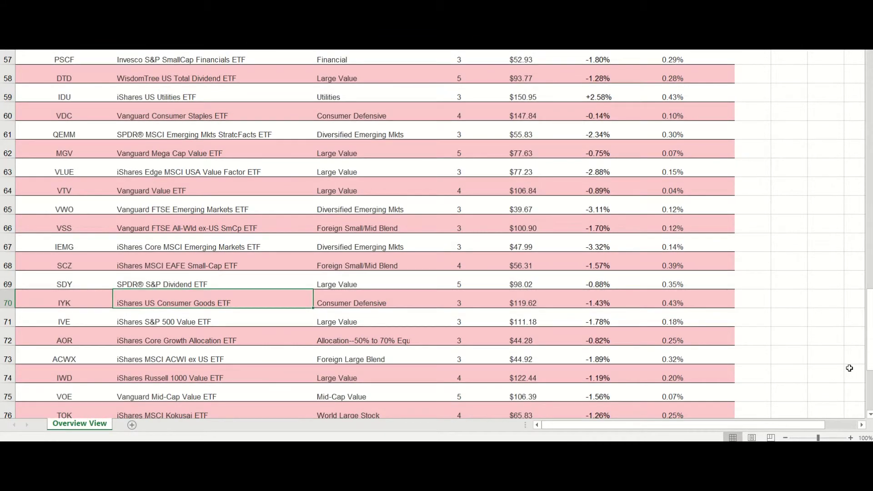
key("Page_Down")
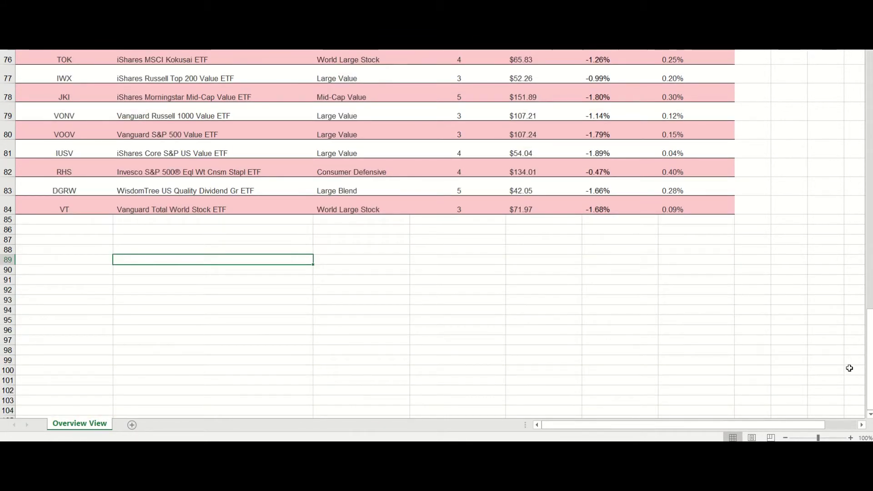
key("Page_Up")
key("Page_Up")
key("Page_Up")
key("Page_Up")
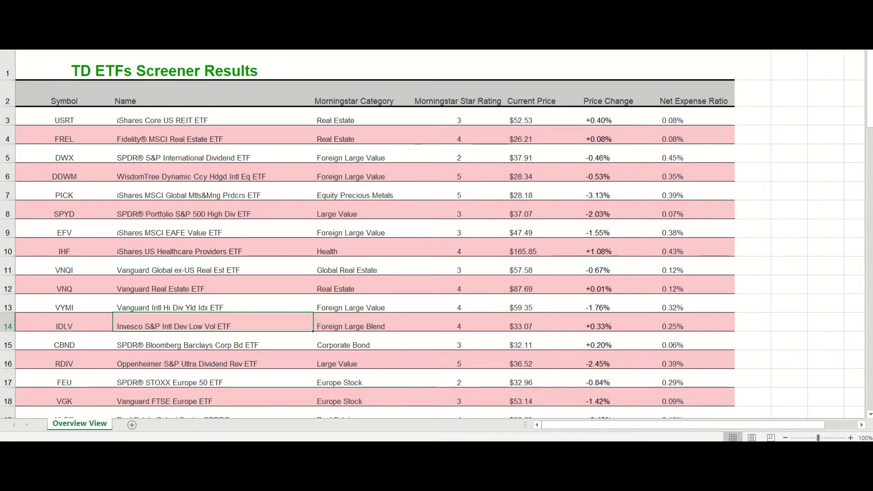
Switch to ETF Screen for Trust.xls, scroll the Overview View sheet, then go to Sheet2
left_click(351, 454)
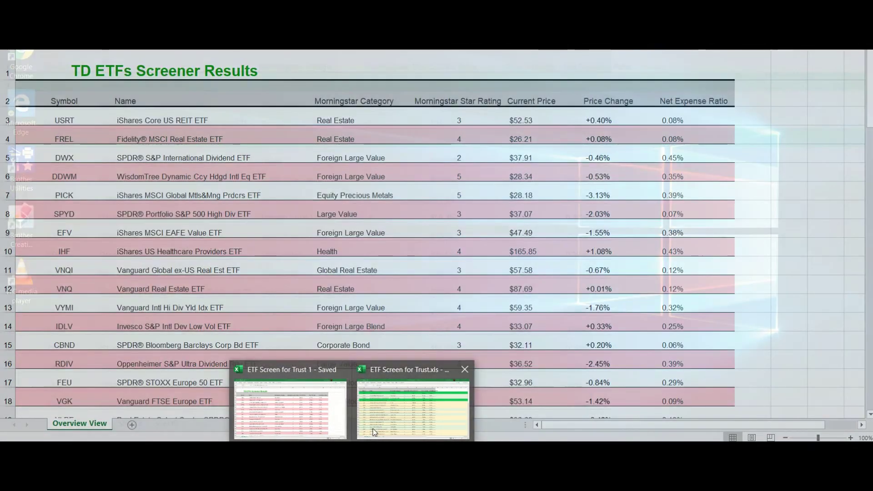
left_click(382, 420)
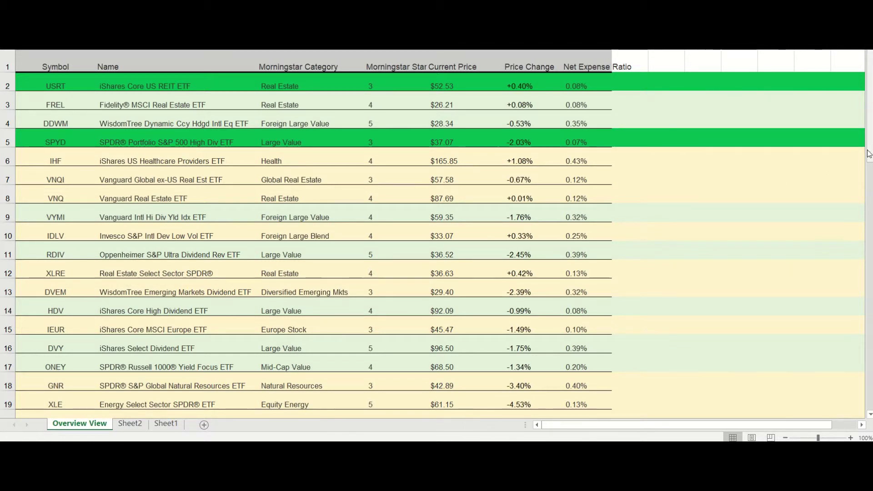
left_click(869, 248)
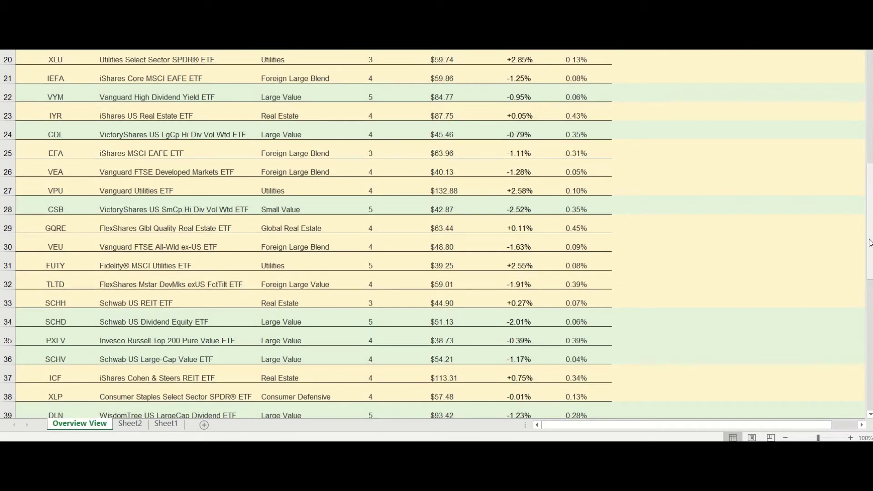
left_click(869, 364)
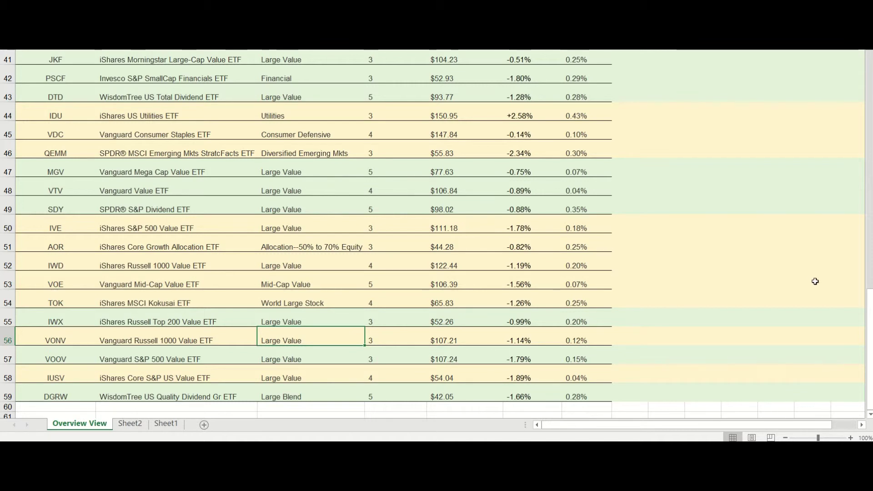
key("ctrl+Page_Down")
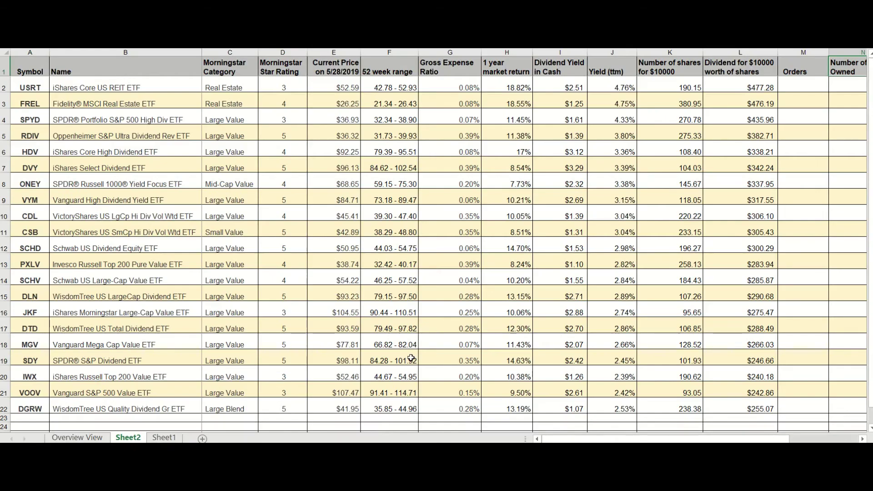